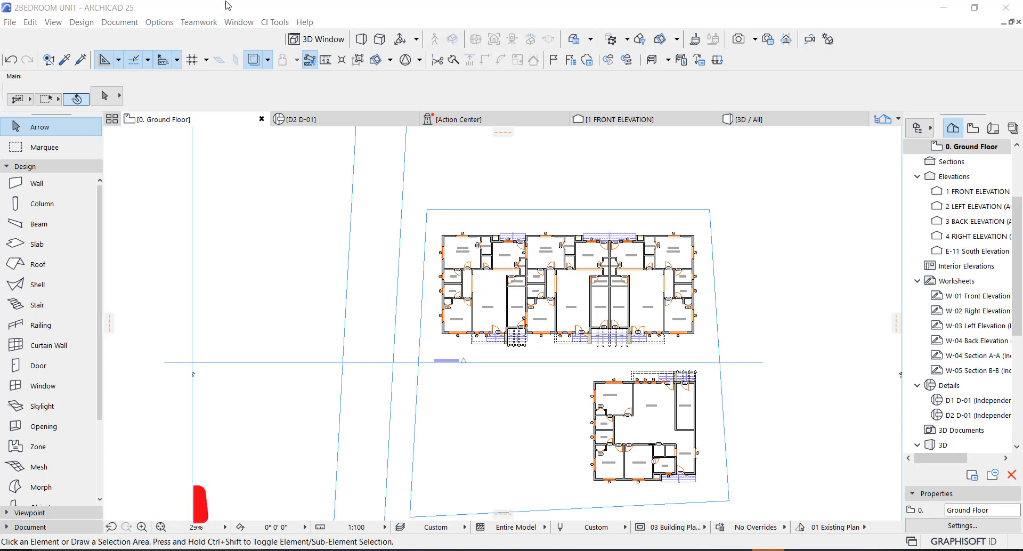
# Step: Fill the site boundary with a zone and place its Zone 02 stamp showing 768 m²
pyautogui.scroll(3, 521, 208)
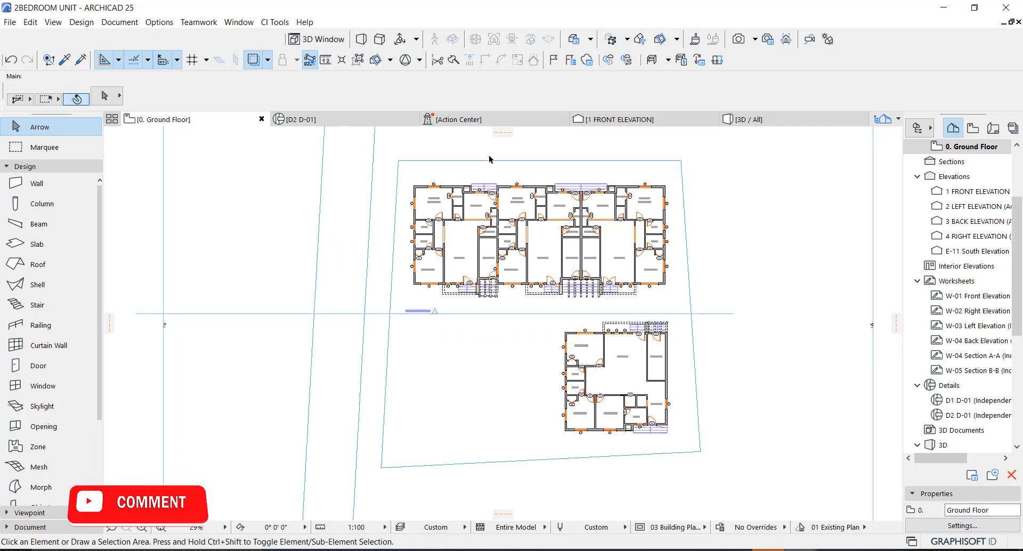
pyautogui.scroll(-2, 400, 165)
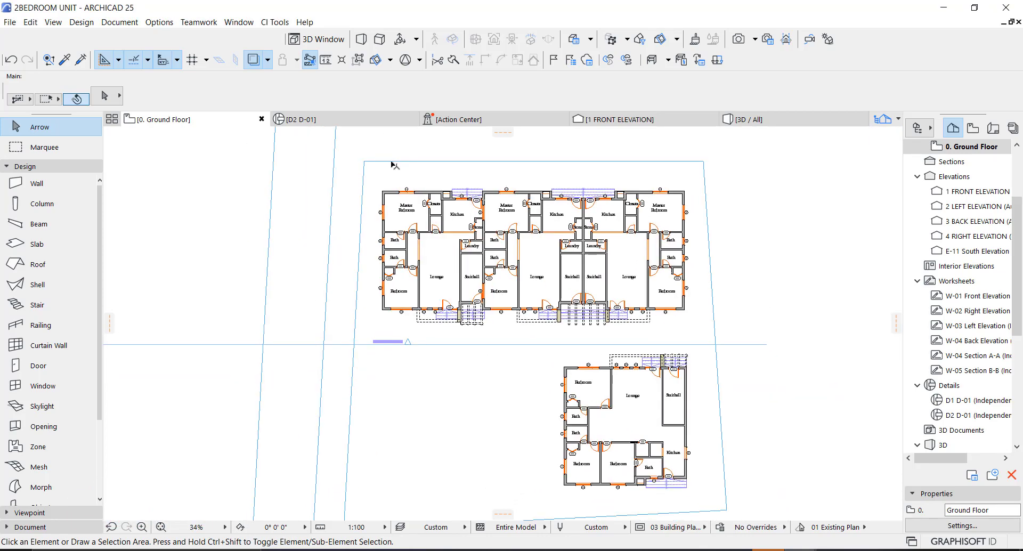
pyautogui.scroll(-1, 676, 166)
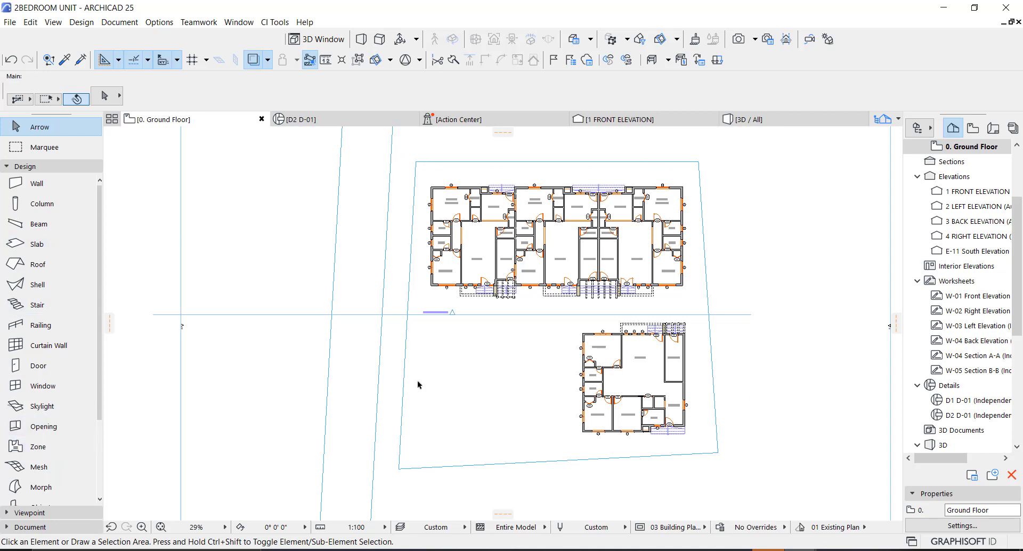
pyautogui.click(49, 185)
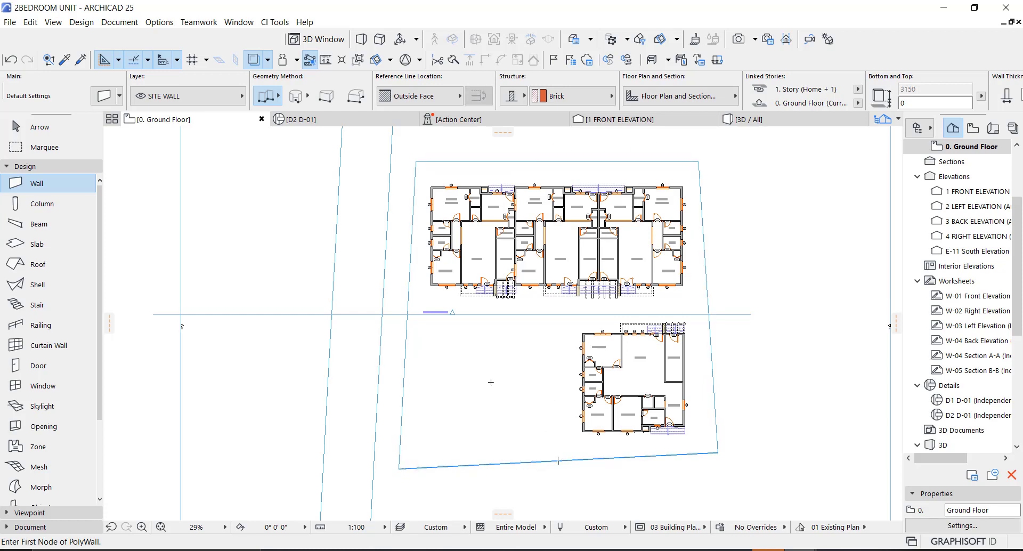
pyautogui.click(33, 450)
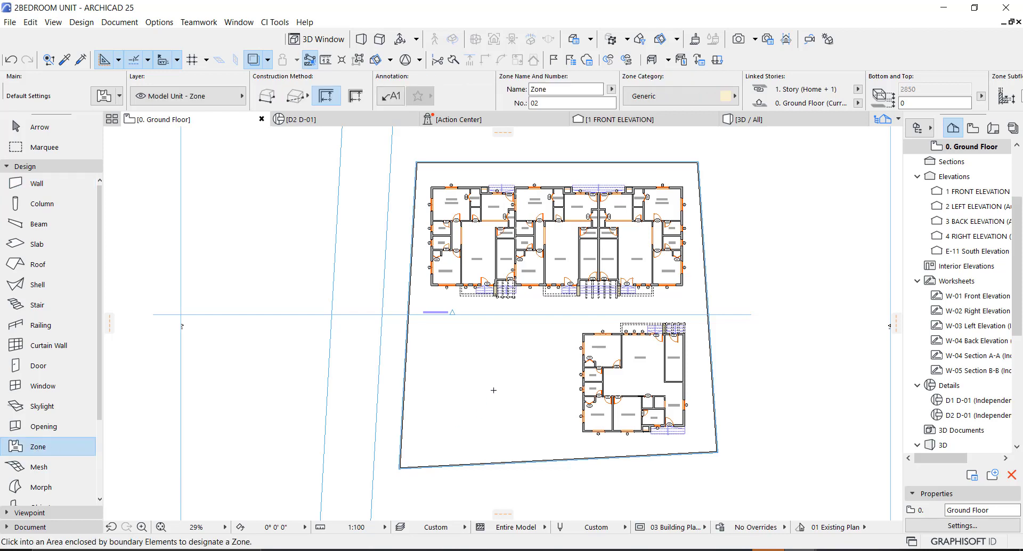
pyautogui.click(497, 351)
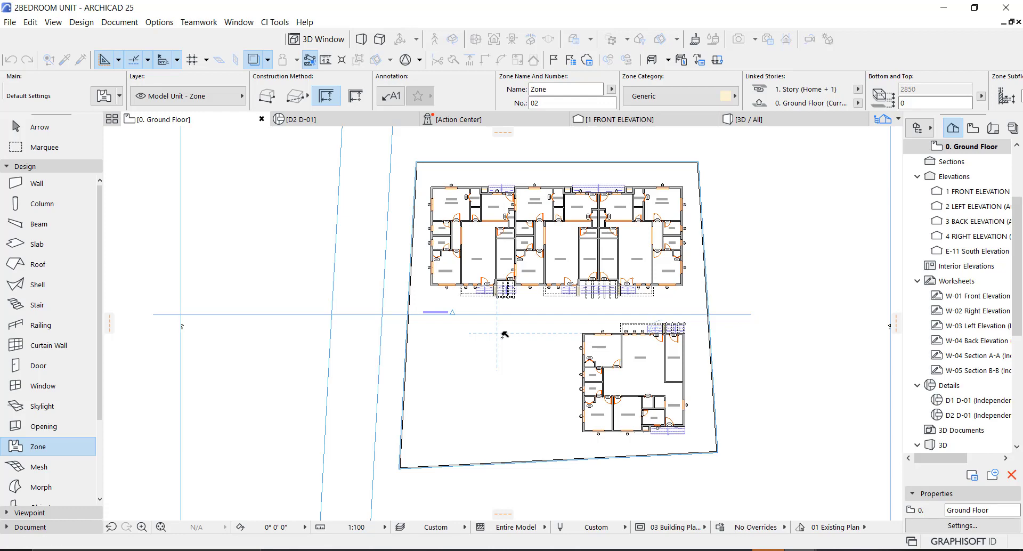
pyautogui.click(505, 334)
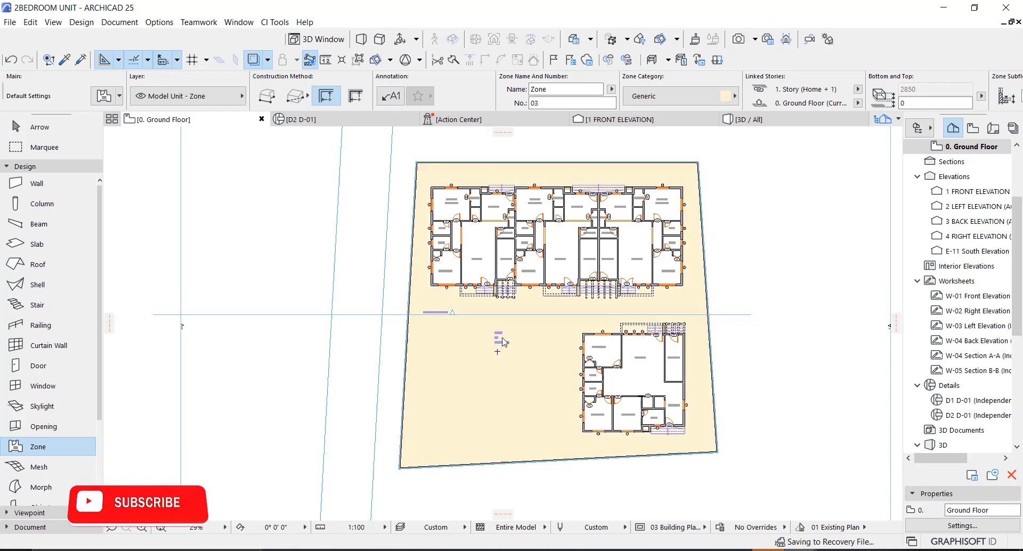
pyautogui.scroll(4, 505, 334)
pyautogui.scroll(4, 503, 336)
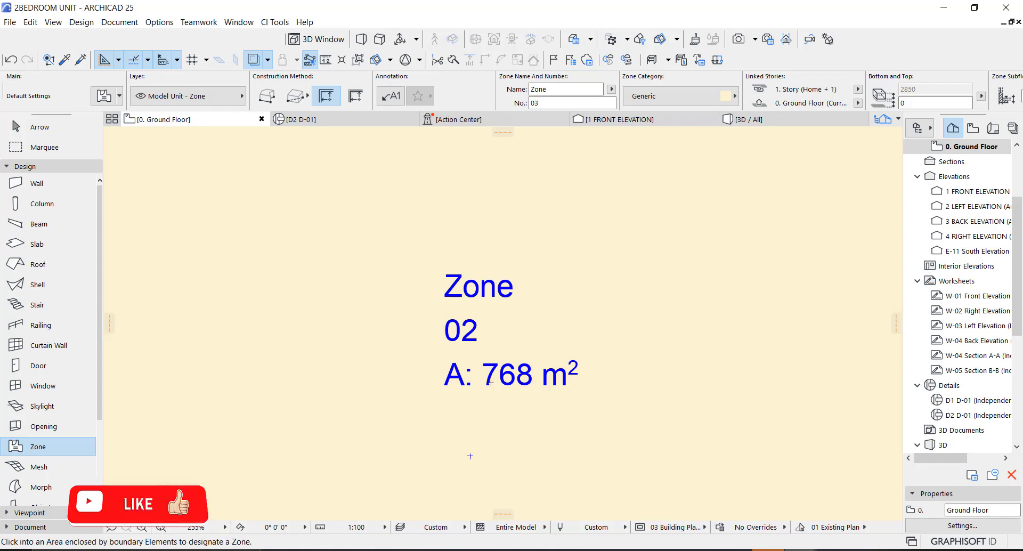
pyautogui.press('Escape')
pyautogui.scroll(-6, 515, 343)
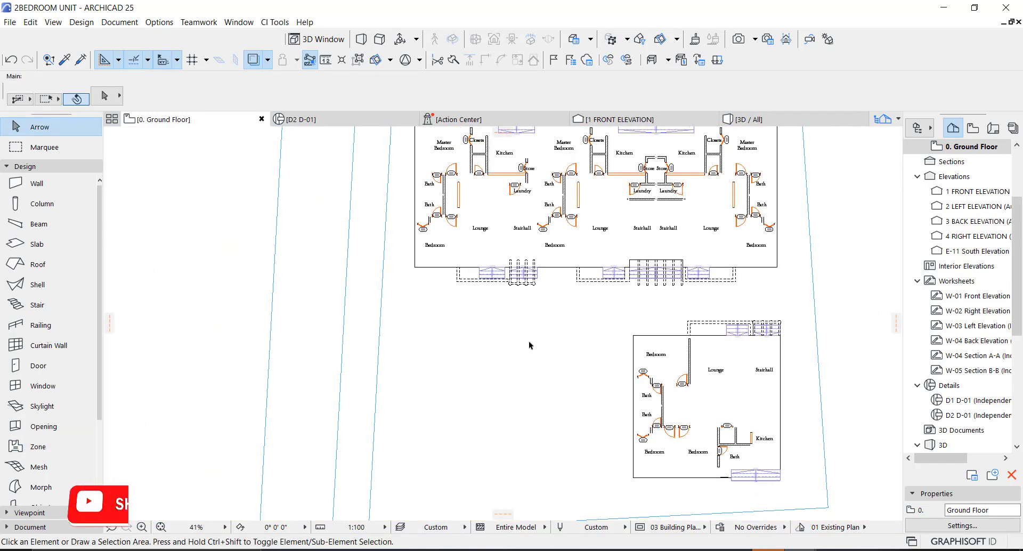
# Step: Choose the Fill tool with Polygonal geometry
pyautogui.scroll(-3, 545, 334)
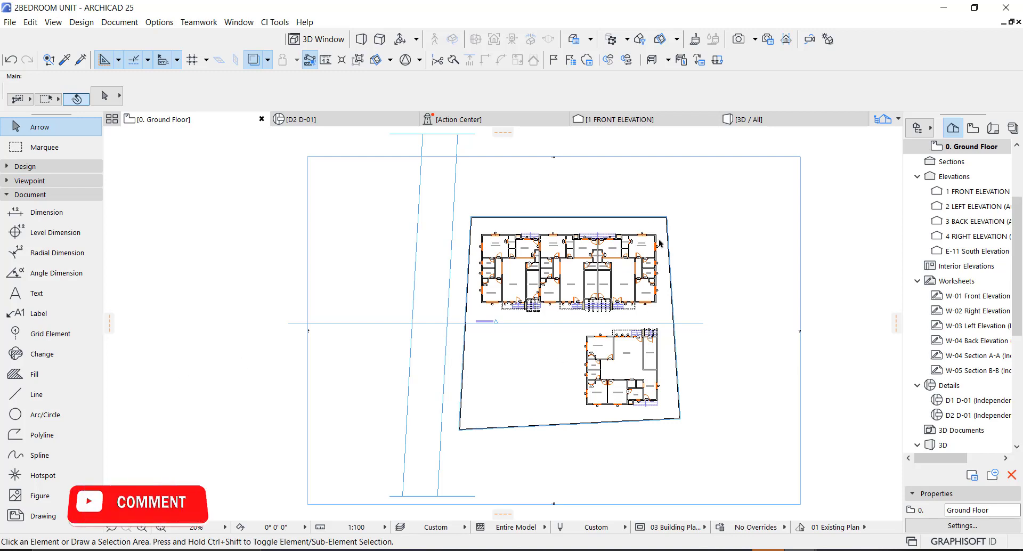
pyautogui.click(46, 375)
pyautogui.scroll(3, 475, 424)
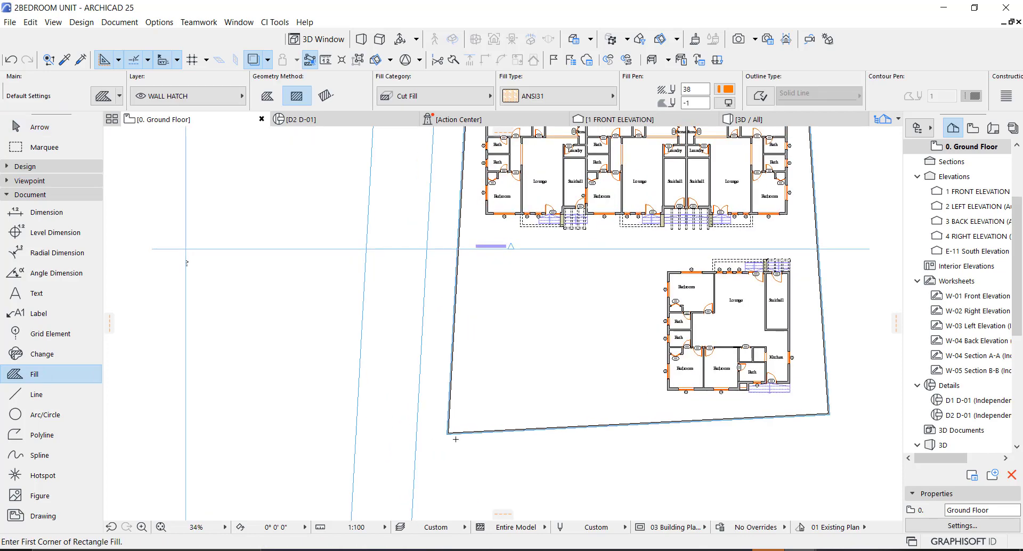
pyautogui.click(268, 97)
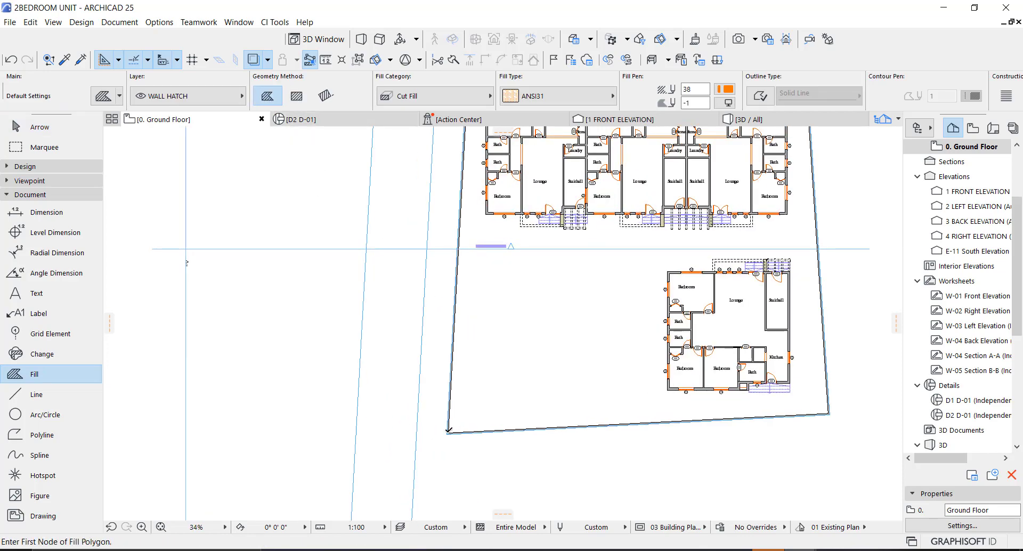
# Step: Trace the orange ANSI31 fill through all four boundary corners, closing it at the bottom-left corner
pyautogui.click(451, 430)
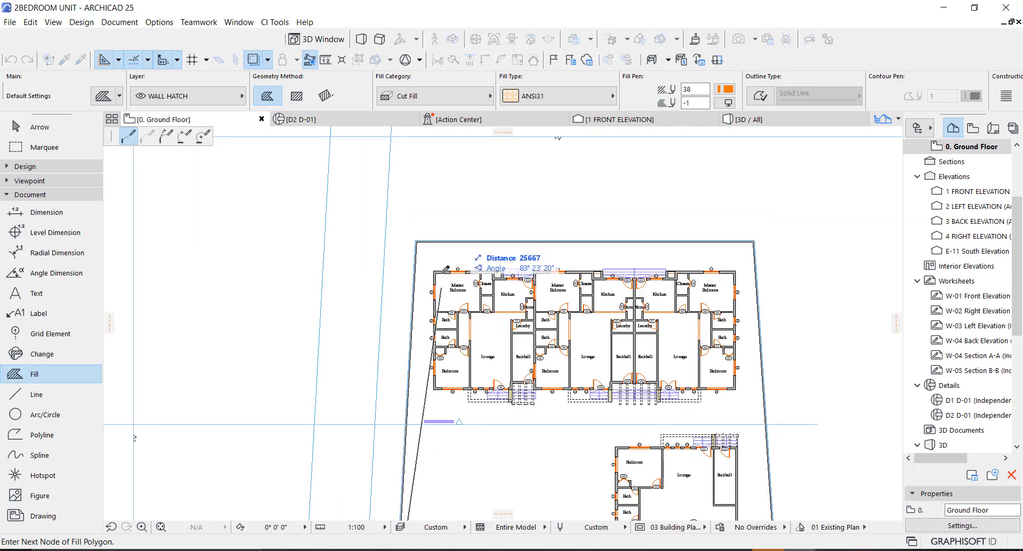
pyautogui.click(416, 242)
pyautogui.click(753, 243)
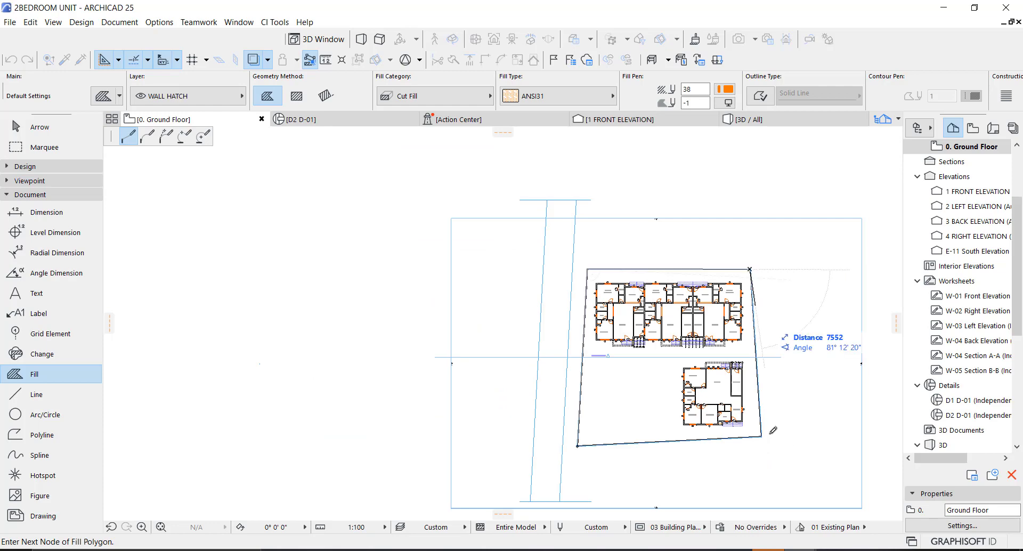
pyautogui.scroll(-5, 746, 384)
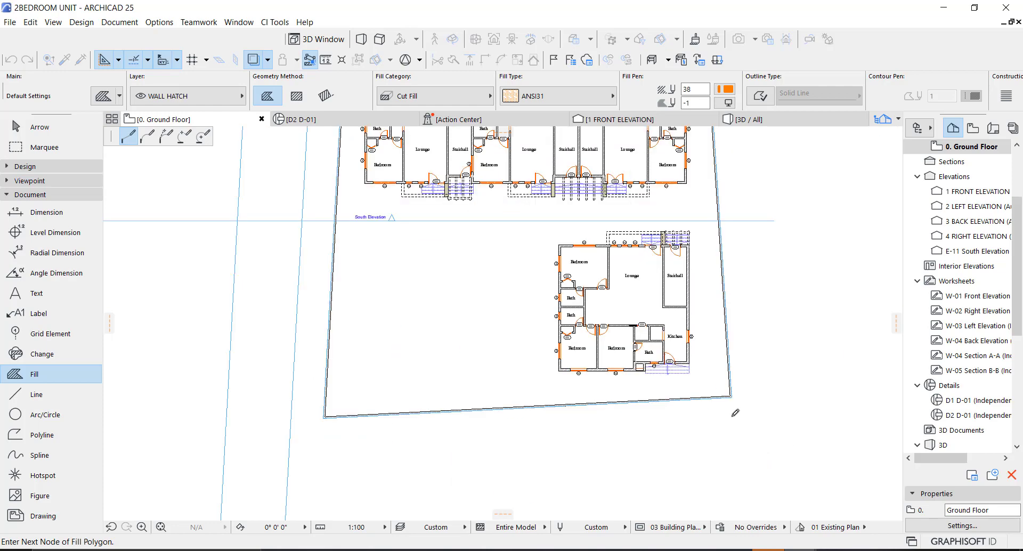
pyautogui.click(725, 390)
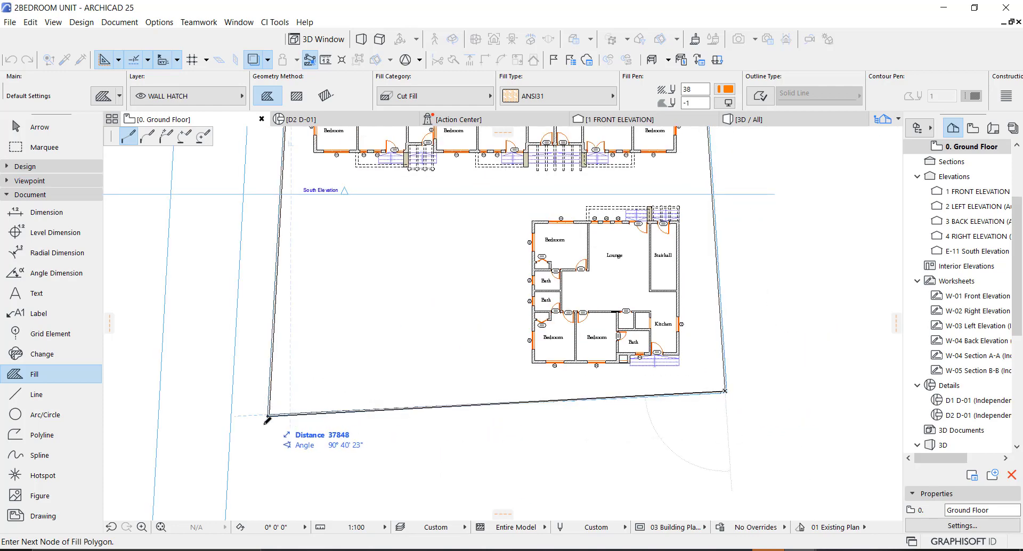
pyautogui.scroll(4, 269, 412)
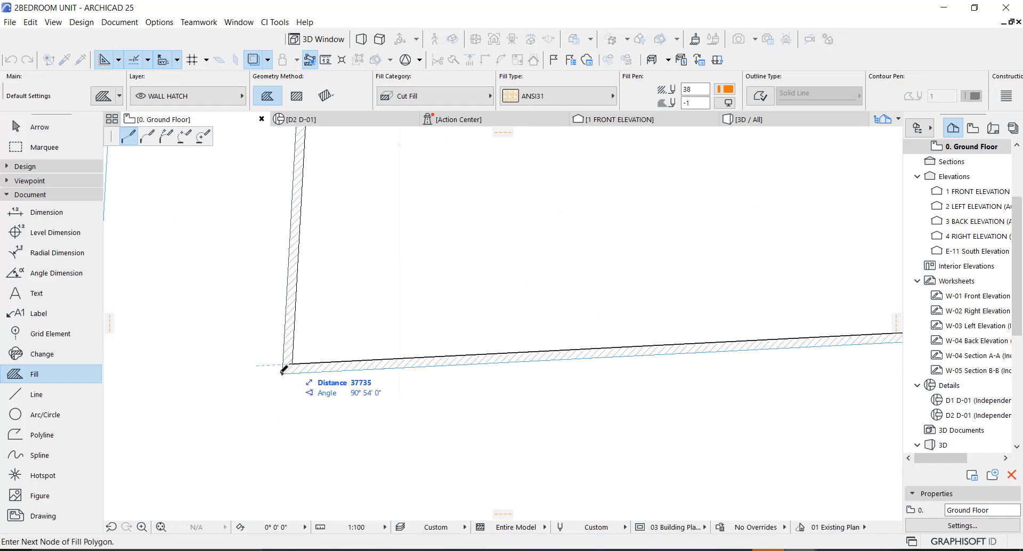
pyautogui.click(283, 372)
pyautogui.click(284, 370)
pyautogui.scroll(-8, 394, 367)
pyautogui.scroll(3, 463, 354)
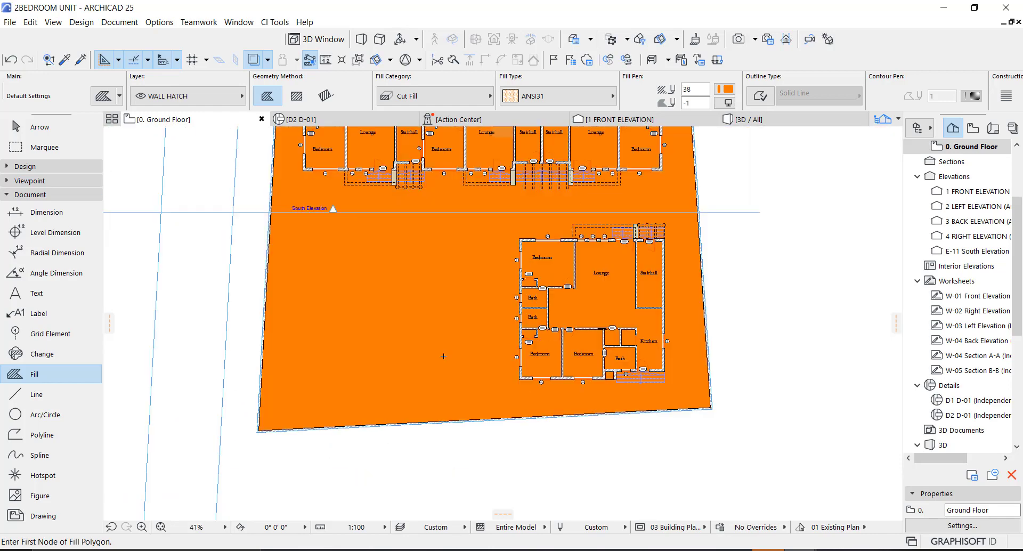
pyautogui.press('Escape')
# Step: Select the orange site fill and tick Show Area Text in the Info Box
pyautogui.click(441, 305)
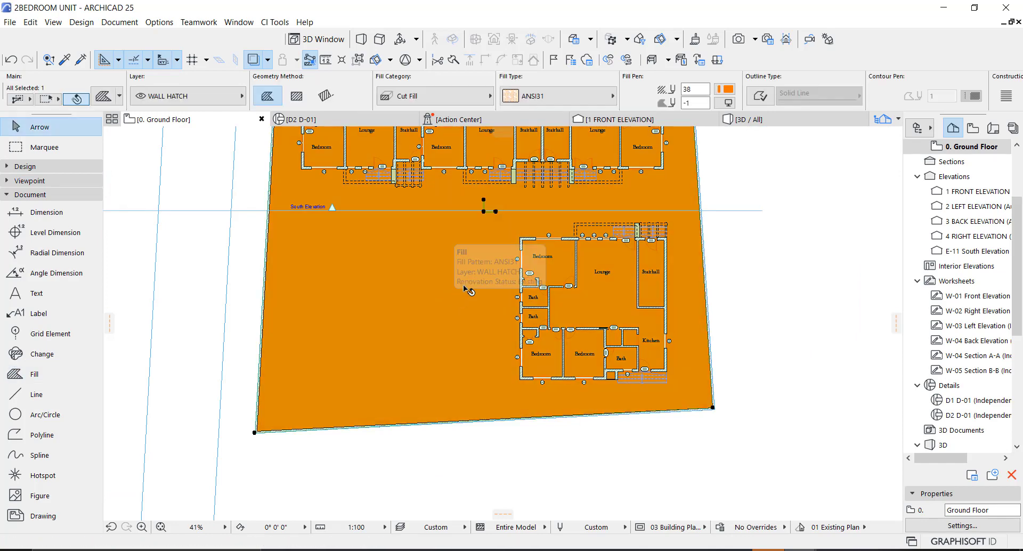
pyautogui.scroll(-3, 635, 226)
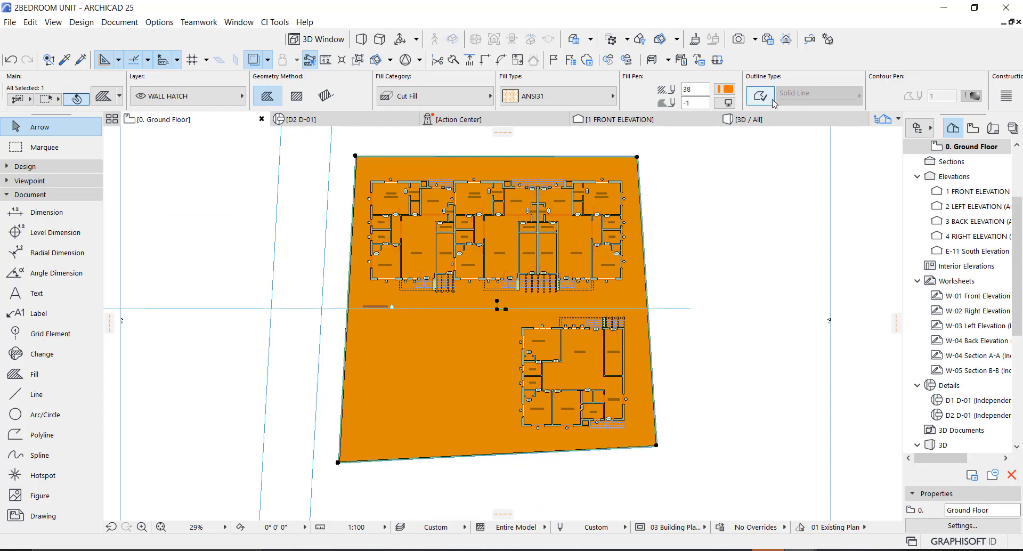
pyautogui.scroll(-5, 773, 94)
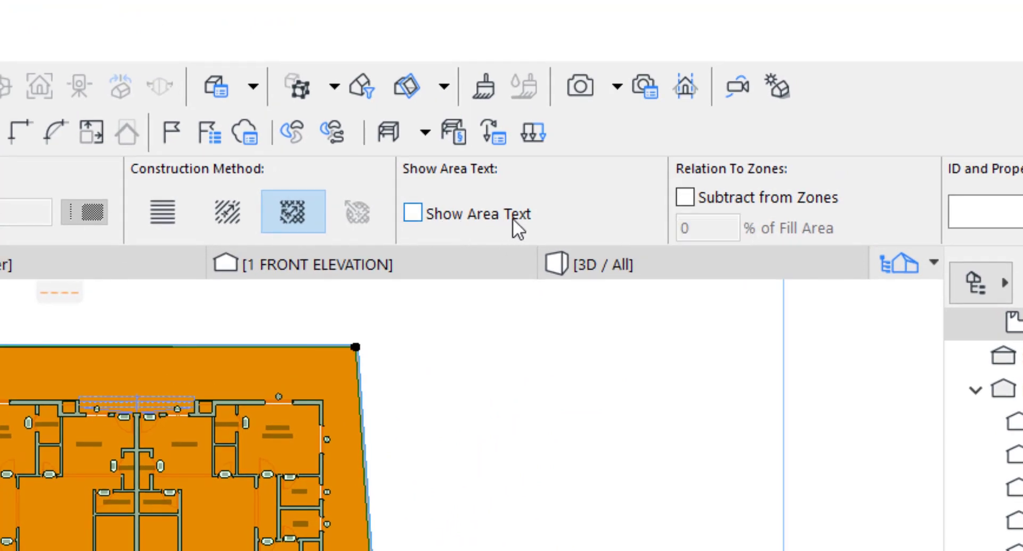
pyautogui.click(417, 211)
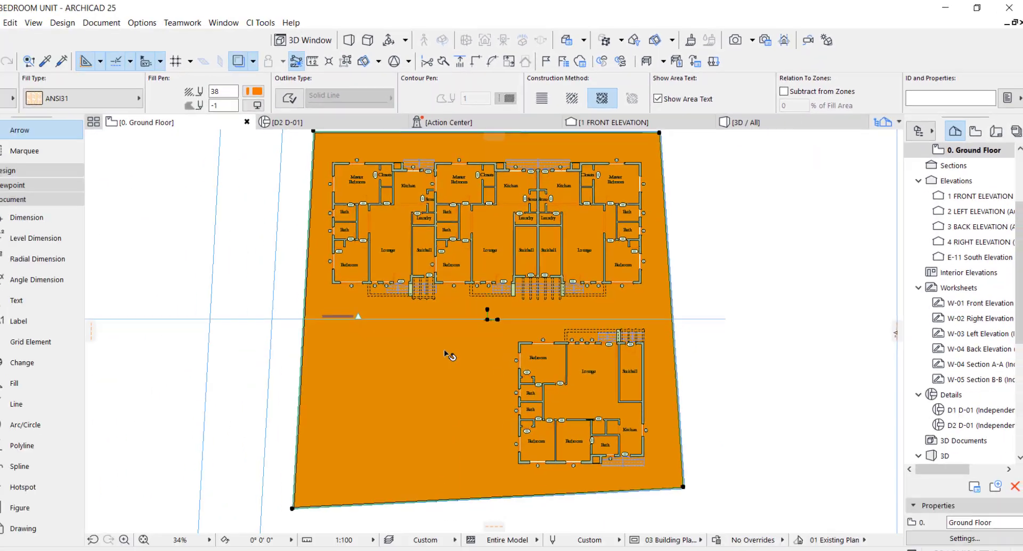
pyautogui.scroll(5, 449, 351)
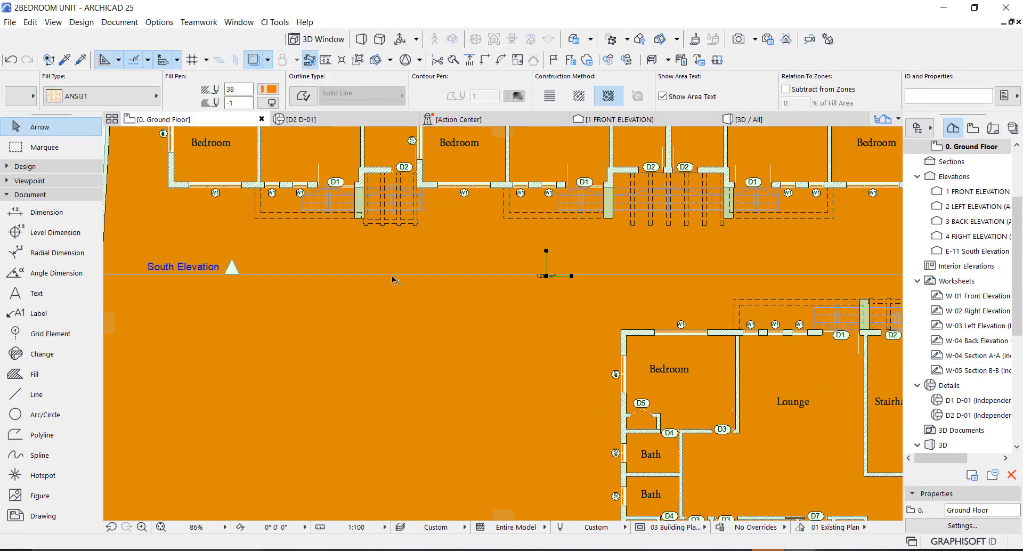
pyautogui.scroll(10, 545, 270)
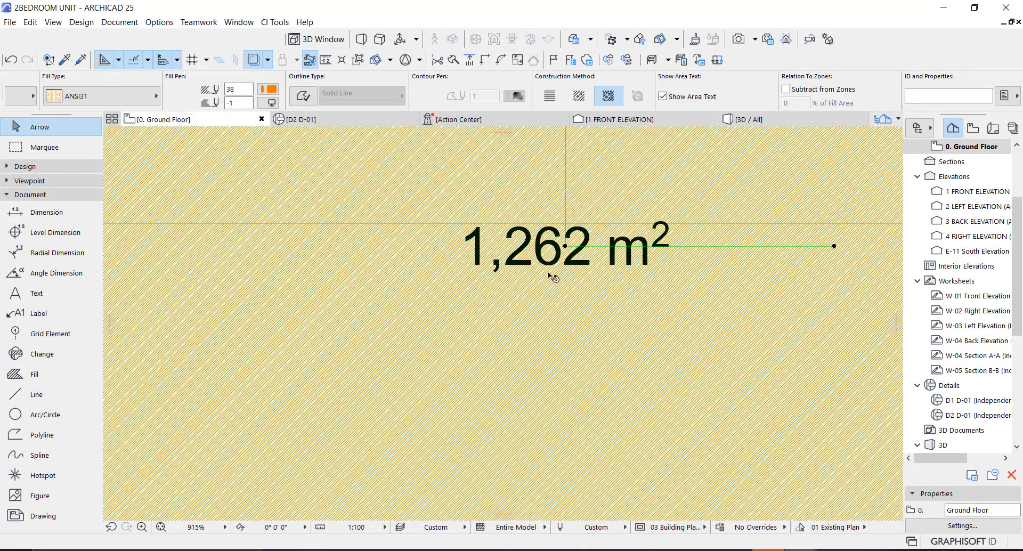
pyautogui.scroll(-5, 544, 273)
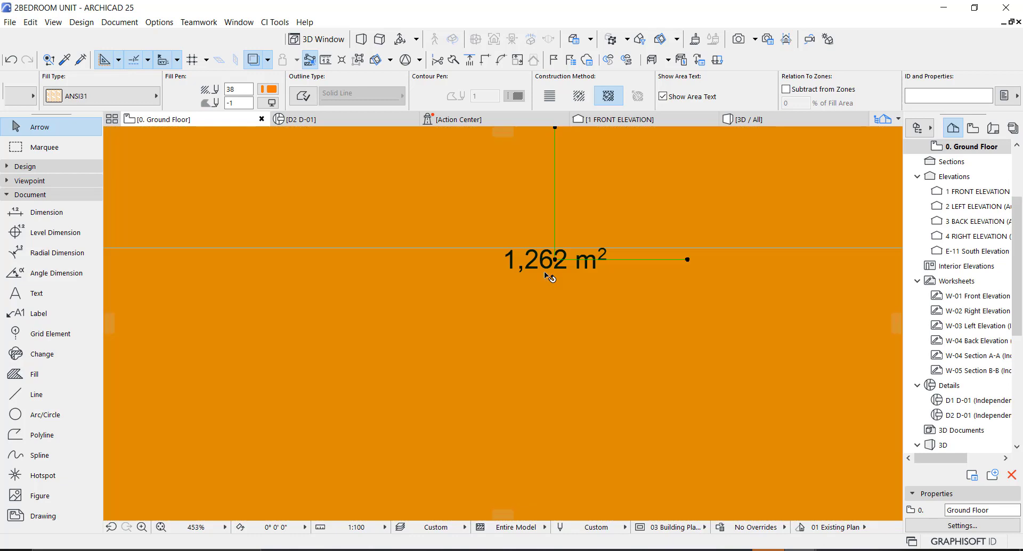
pyautogui.scroll(-4, 546, 274)
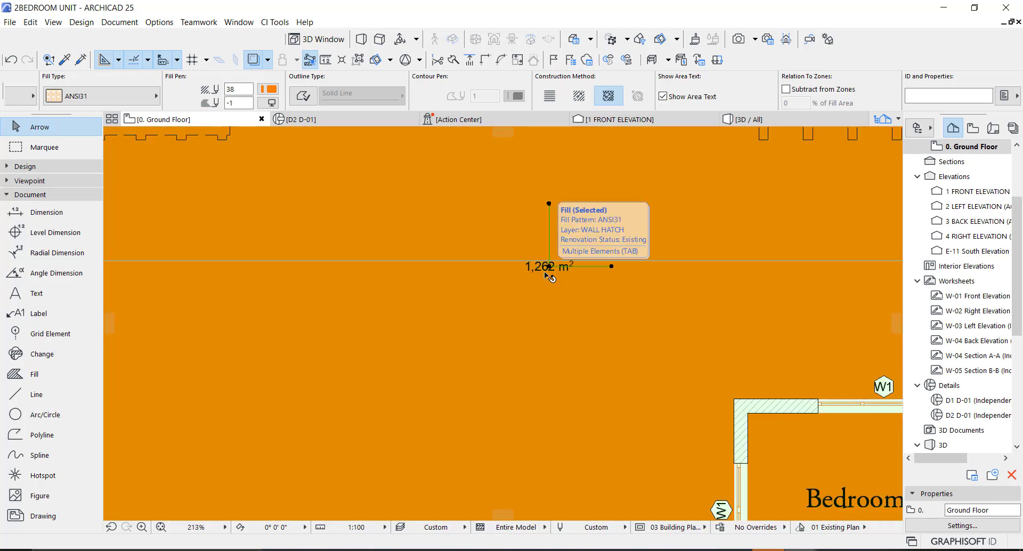
pyautogui.scroll(-6, 546, 274)
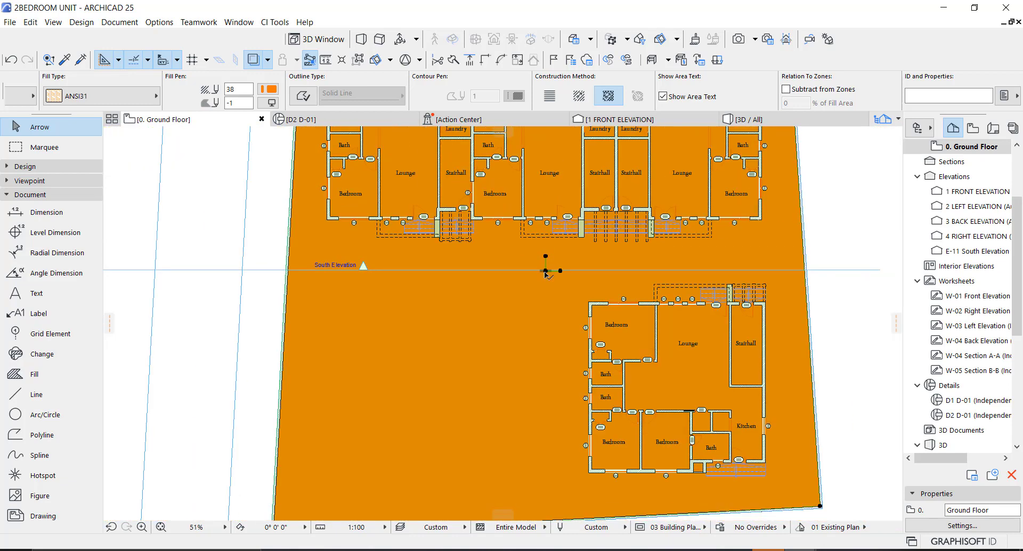
pyautogui.scroll(12, 546, 274)
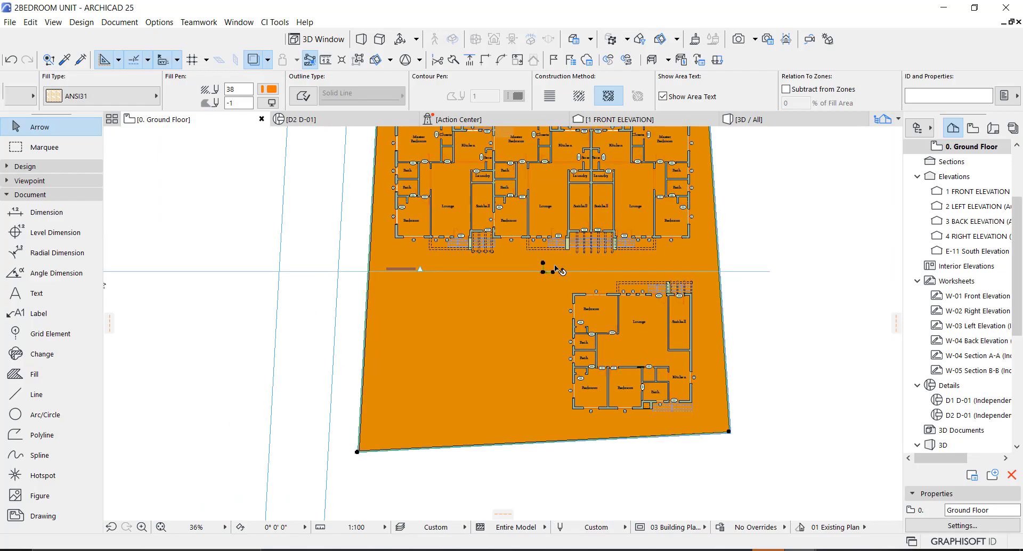
pyautogui.scroll(3, 495, 318)
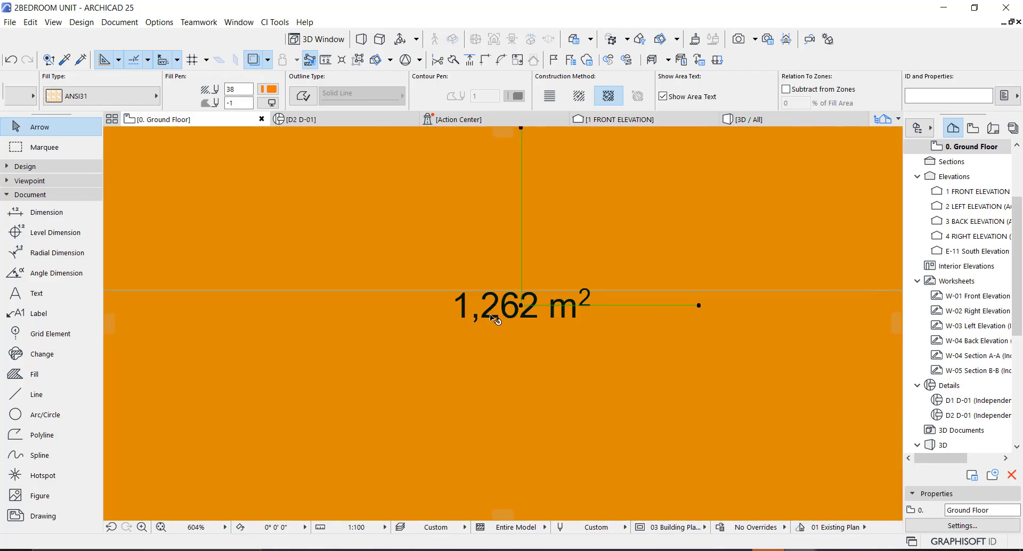
pyautogui.scroll(2, 520, 312)
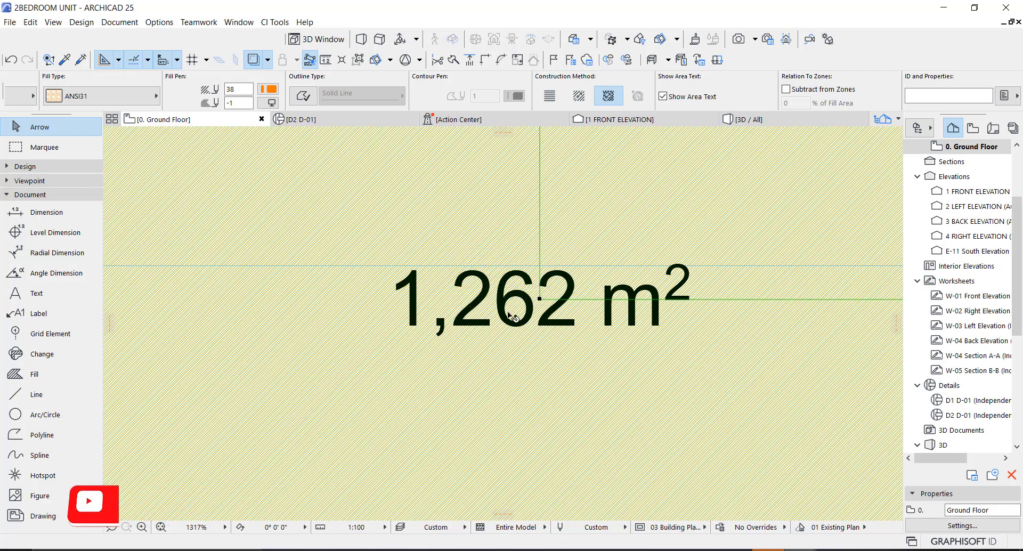
pyautogui.scroll(-10, 676, 314)
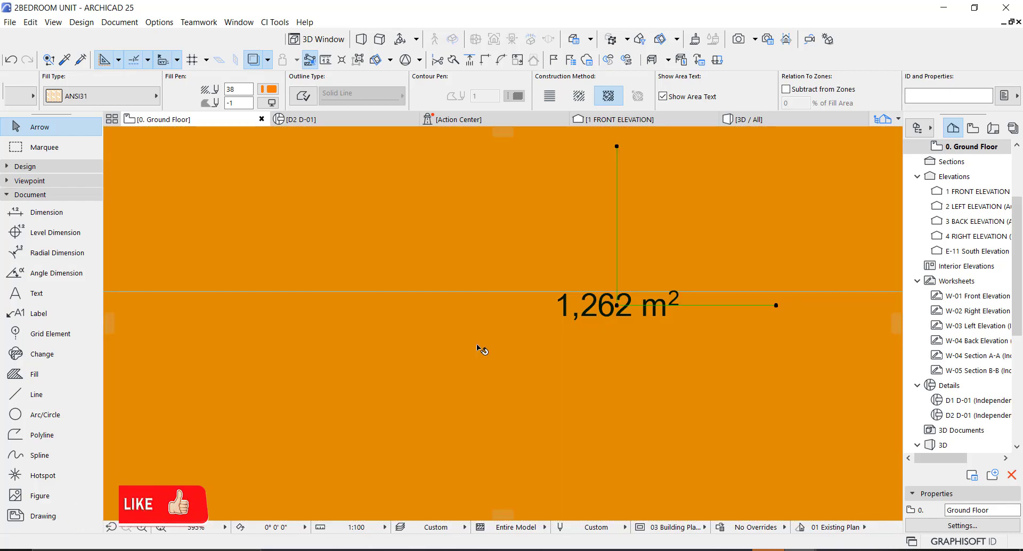
pyautogui.scroll(1, 690, 386)
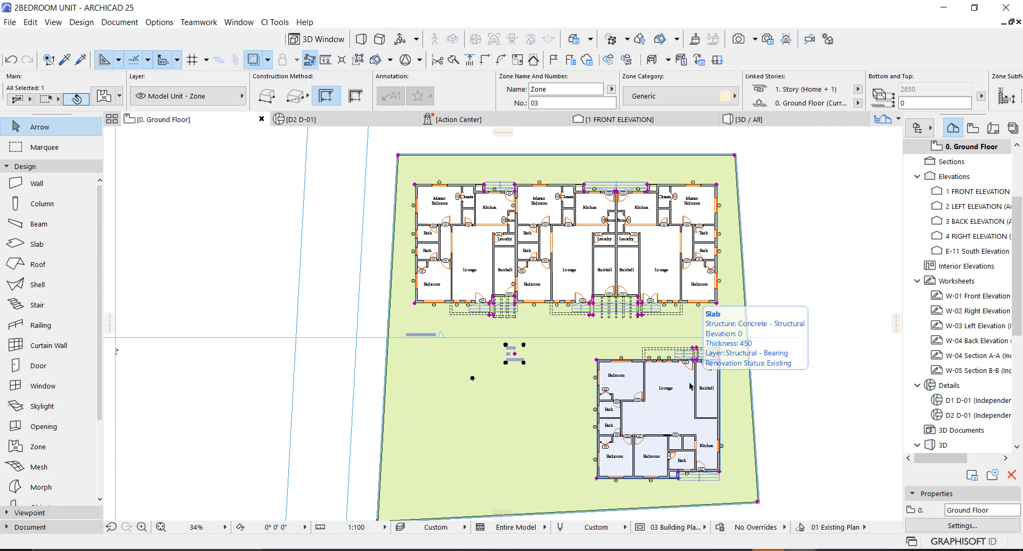
pyautogui.scroll(6, 533, 349)
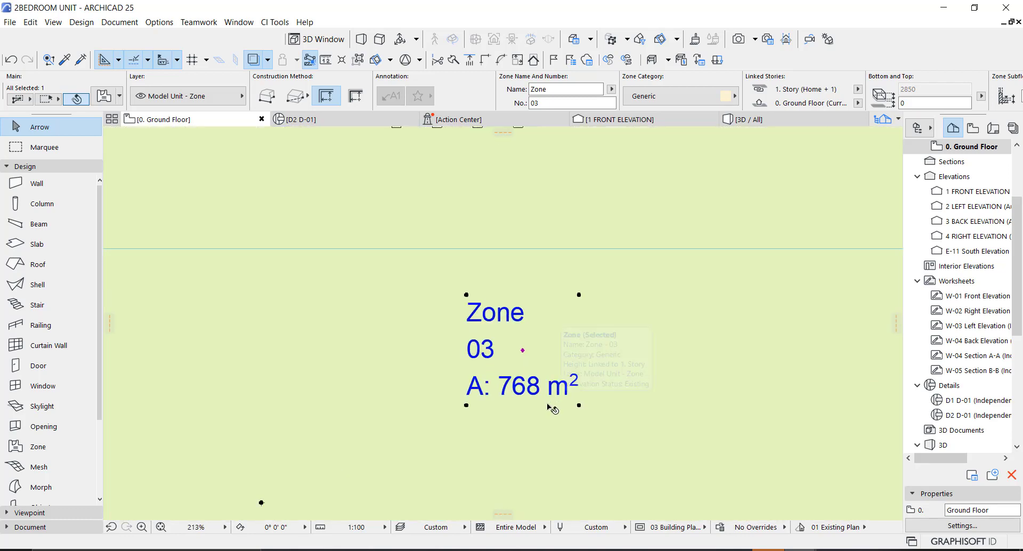
pyautogui.scroll(-7, 557, 397)
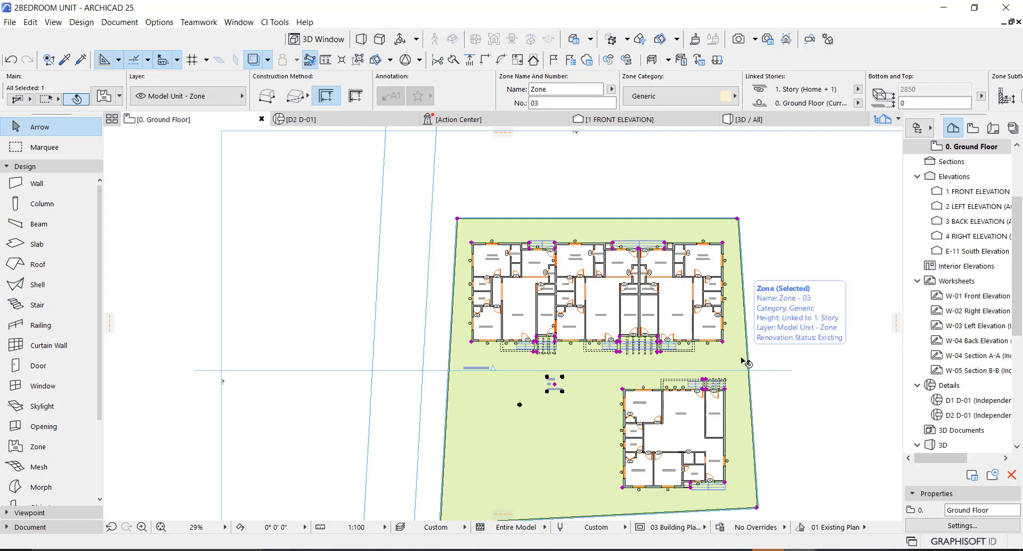
pyautogui.scroll(2, 743, 227)
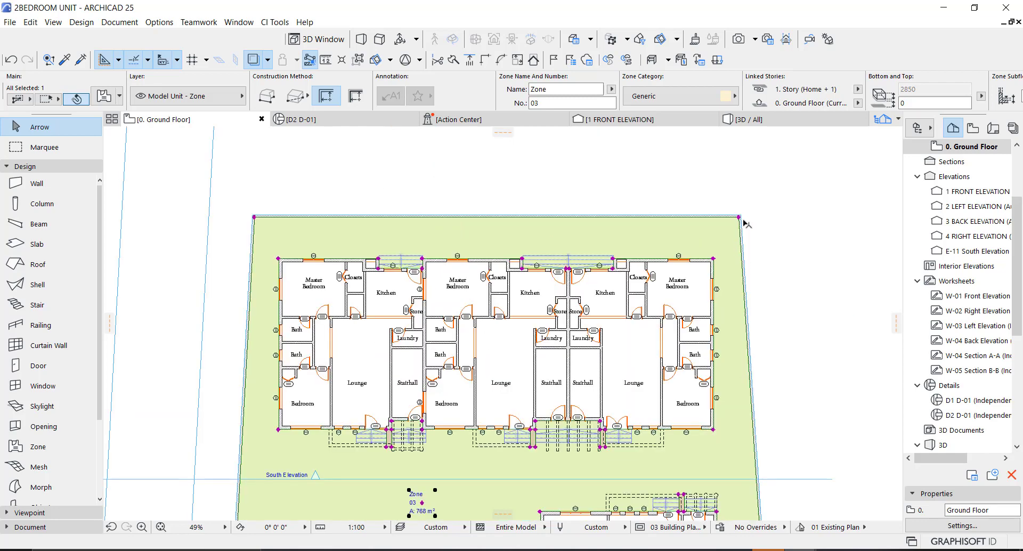
pyautogui.scroll(4, 743, 227)
# Step: Drag a copy of the four site boundary walls to the left
pyautogui.click(743, 216)
pyautogui.scroll(-8, 631, 189)
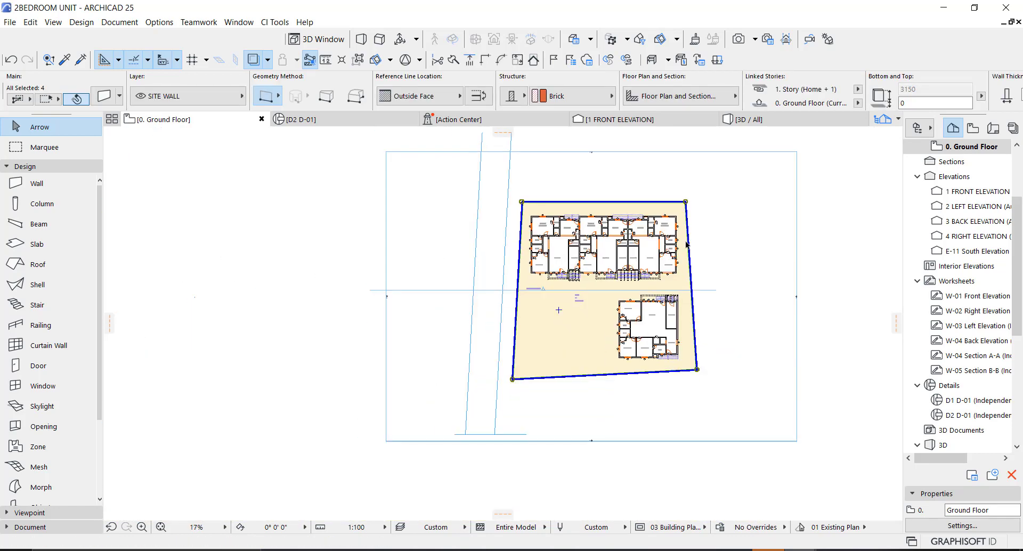
pyautogui.hotkey('ctrl', 'd')
pyautogui.click(562, 342)
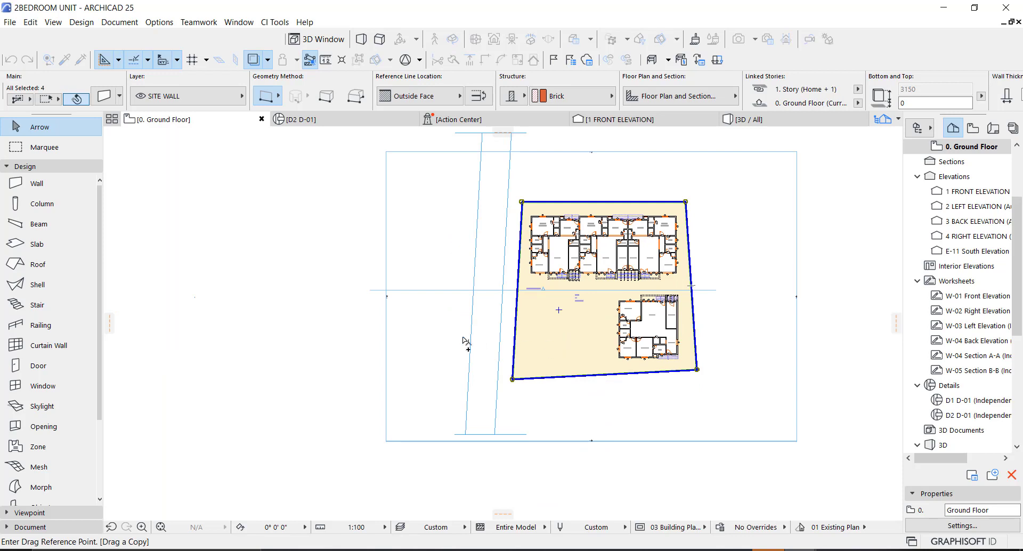
pyautogui.click(194, 340)
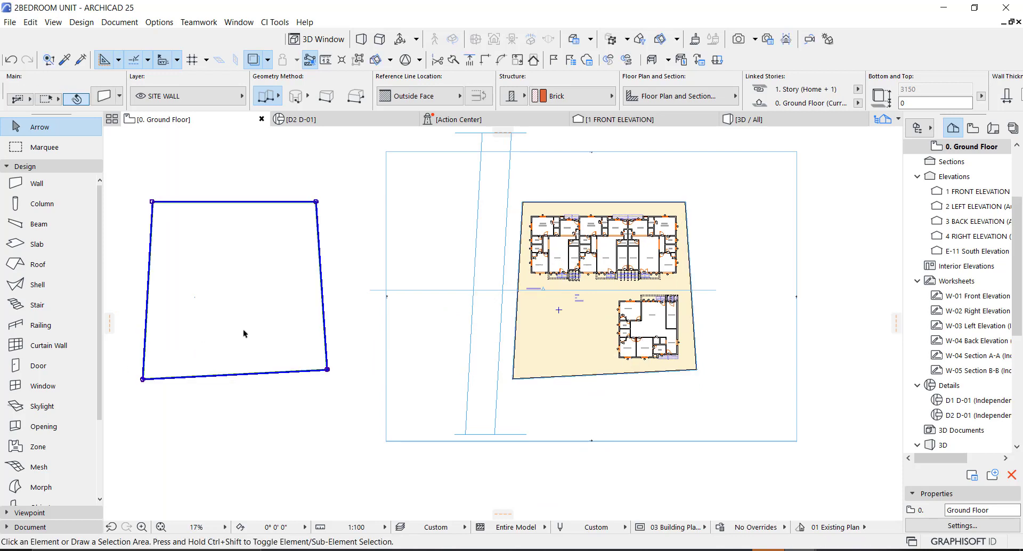
# Step: Create Zone 04 of 1,251 m² inside the copied walled plot
pyautogui.click(246, 400)
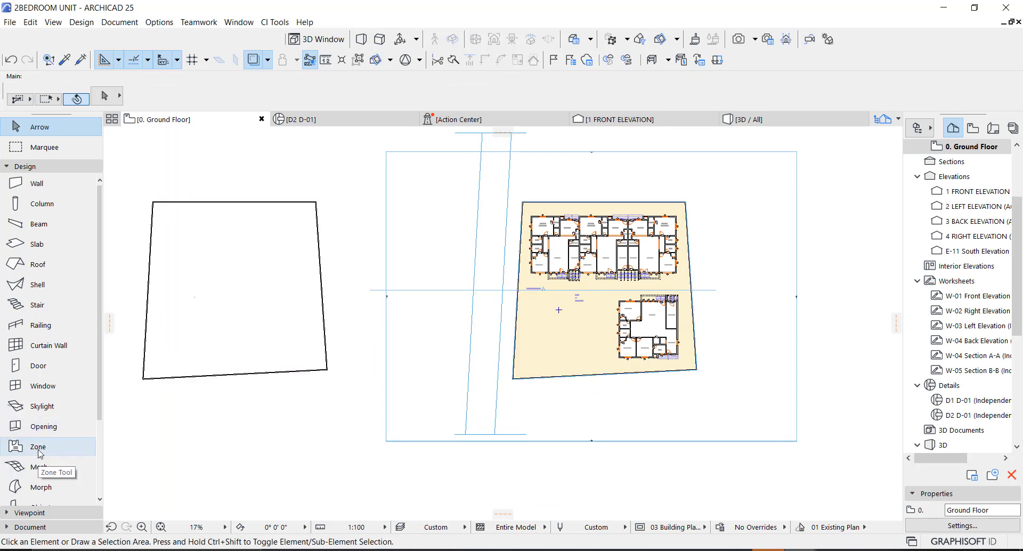
pyautogui.click(217, 277)
pyautogui.scroll(6, 218, 280)
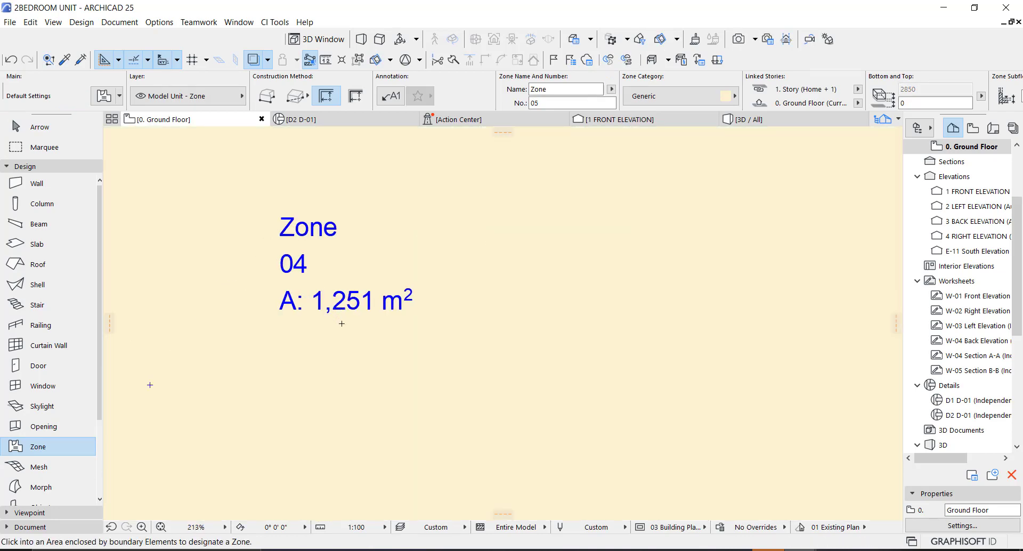
pyautogui.scroll(-8, 502, 297)
pyautogui.press('Escape')
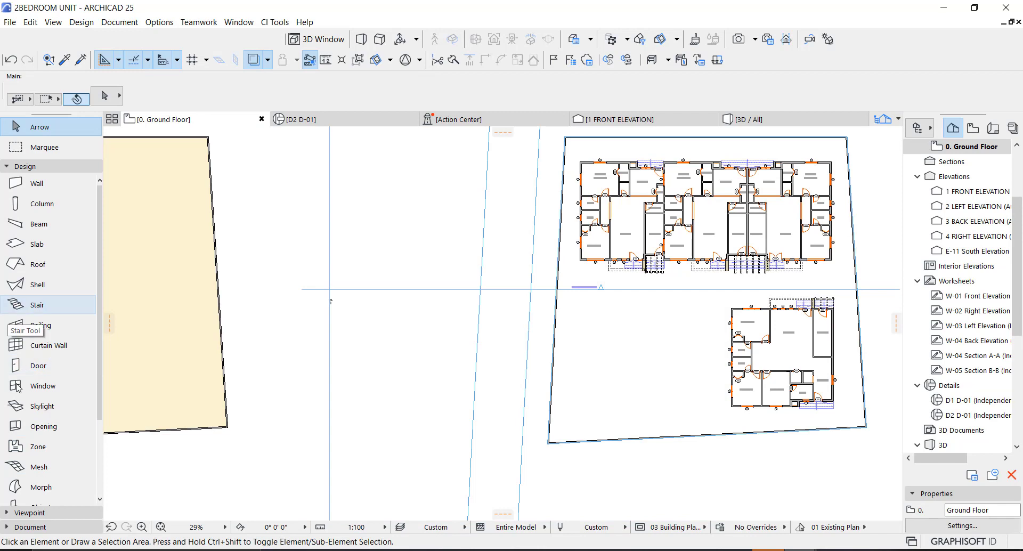
# Step: Collapse Design, expand Document in the Toolbox and pick the Fill tool
pyautogui.click(63, 166)
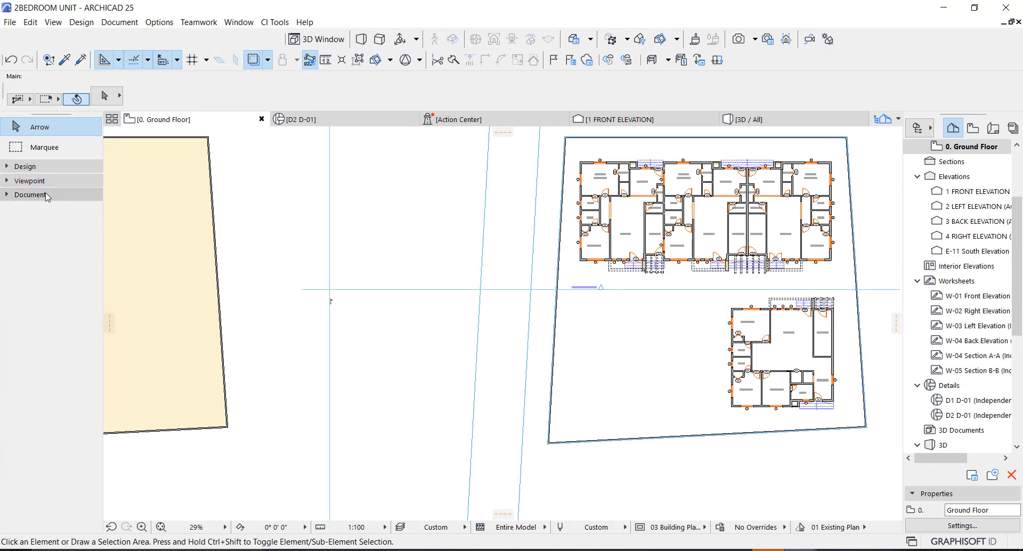
pyautogui.click(45, 196)
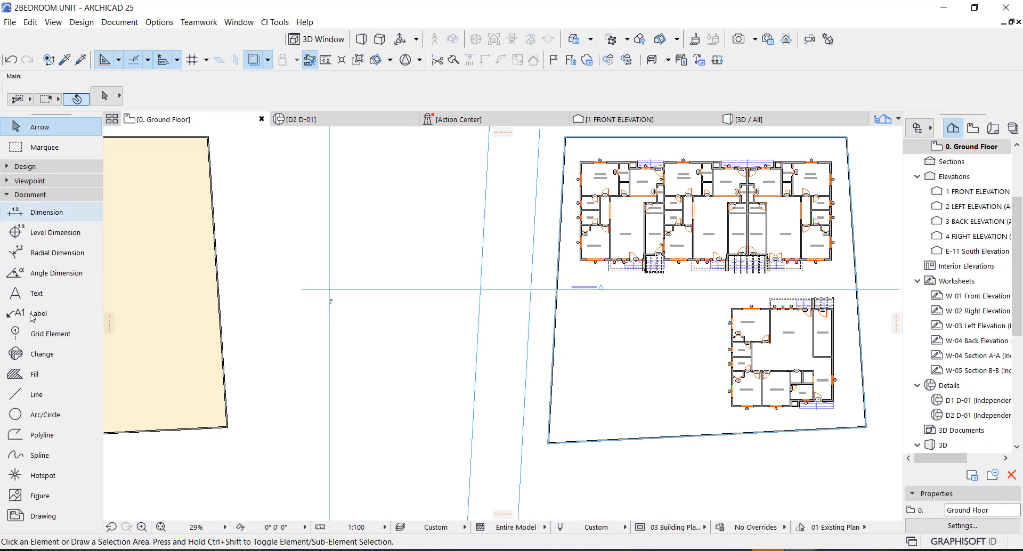
pyautogui.click(36, 380)
pyautogui.scroll(6, 579, 161)
# Step: Trace an orange ANSI31 fill along the inner corners of the original boundary walls
pyautogui.click(454, 219)
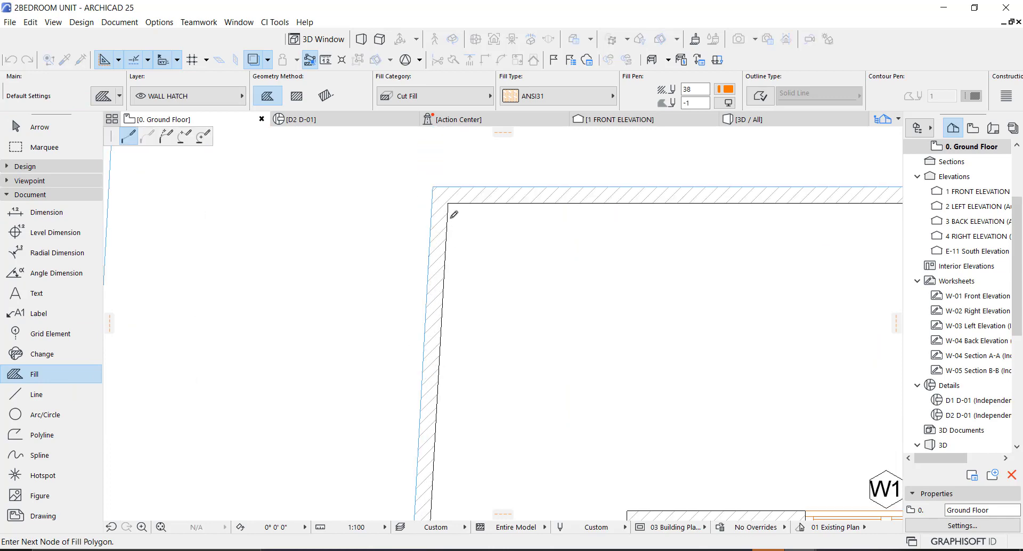
pyautogui.scroll(-10, 297, 284)
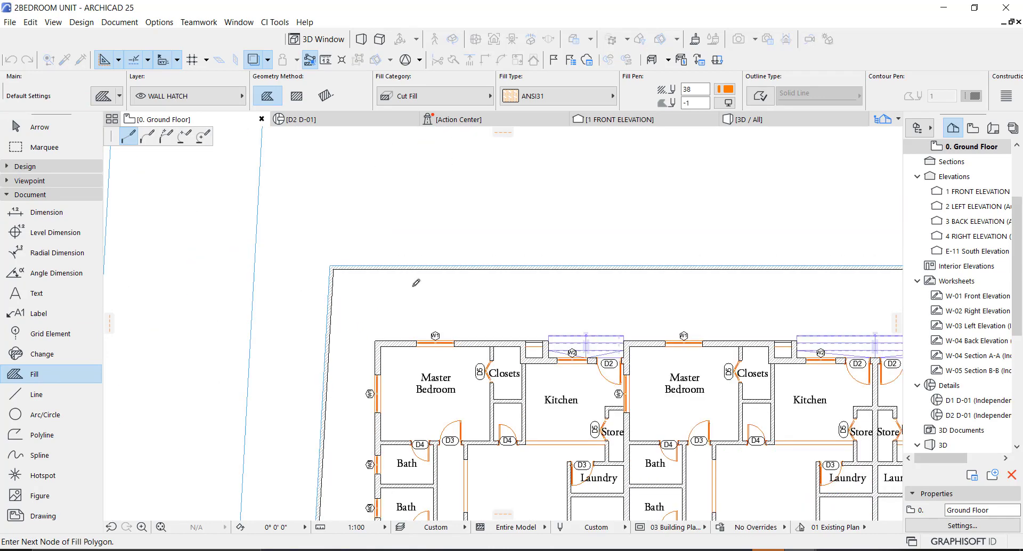
pyautogui.scroll(10, 655, 288)
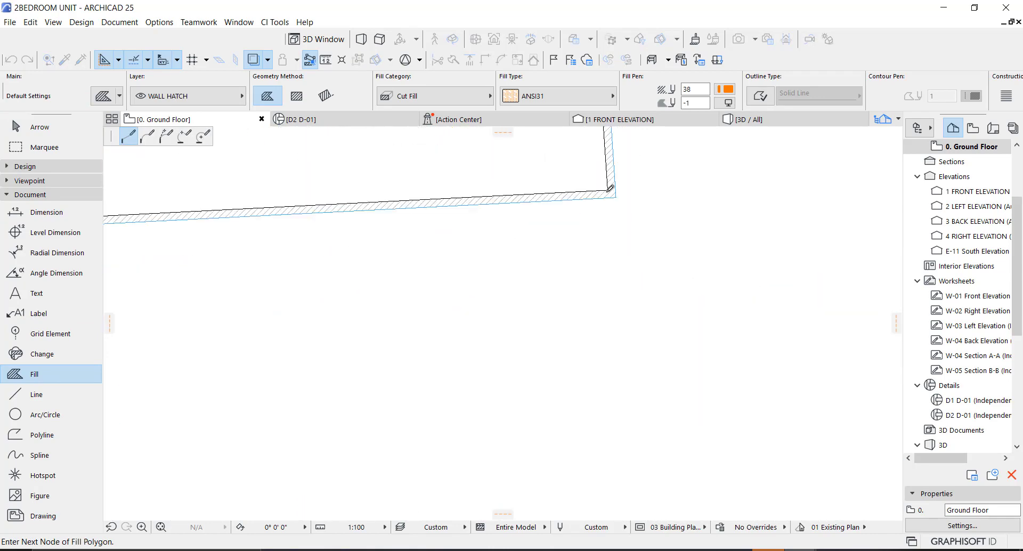
pyautogui.click(611, 185)
pyautogui.scroll(-6, 724, 269)
pyautogui.scroll(6, 416, 310)
pyautogui.scroll(4, 417, 310)
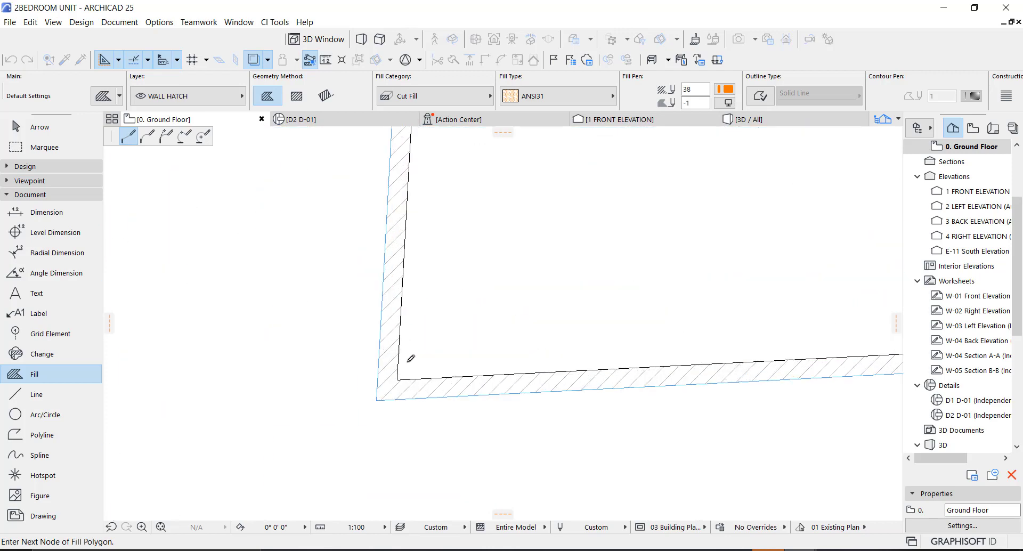
pyautogui.doubleClick(399, 378)
pyautogui.scroll(-10, 441, 405)
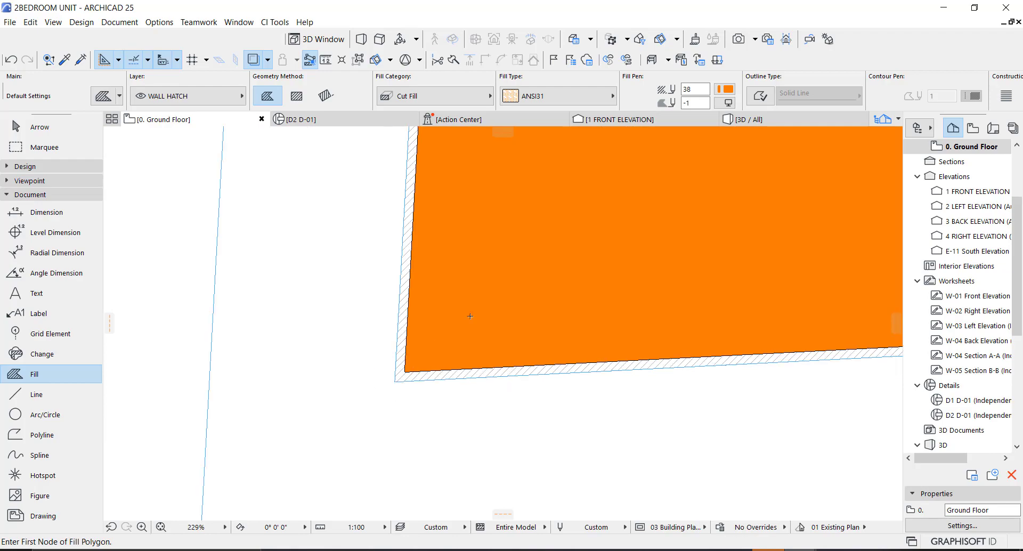
pyautogui.scroll(6, 490, 403)
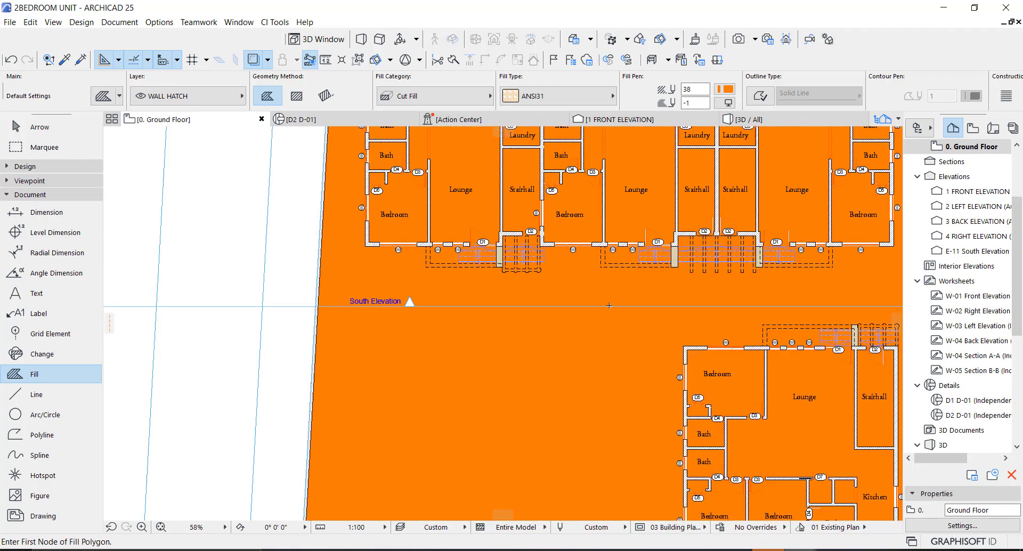
pyautogui.scroll(-6, 680, 318)
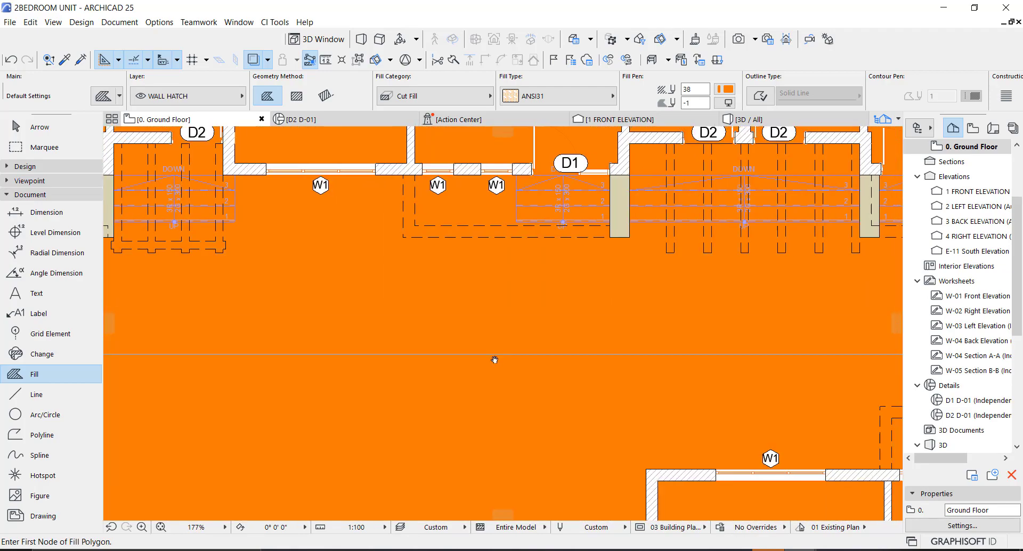
pyautogui.press('Escape')
pyautogui.click(521, 370)
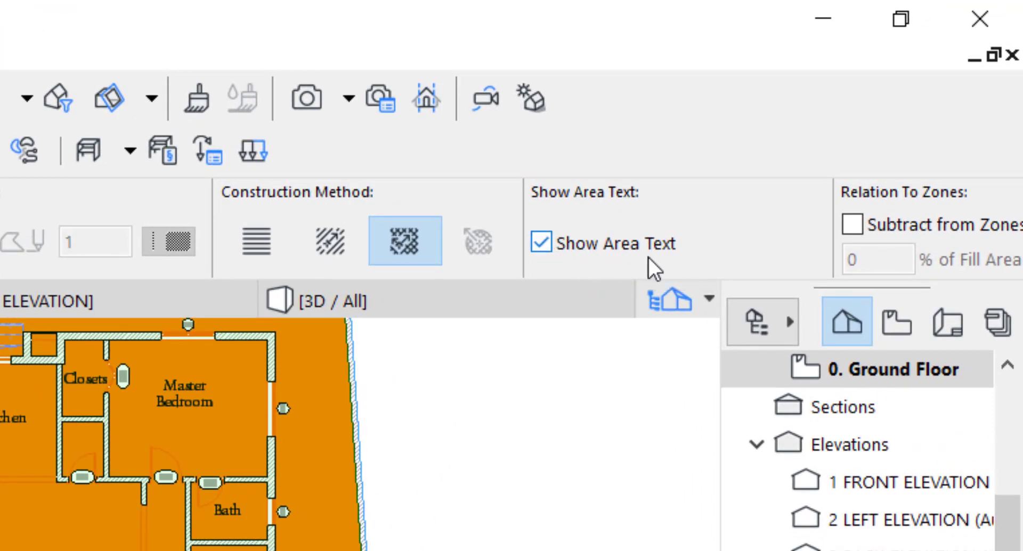
pyautogui.scroll(5, 266, 426)
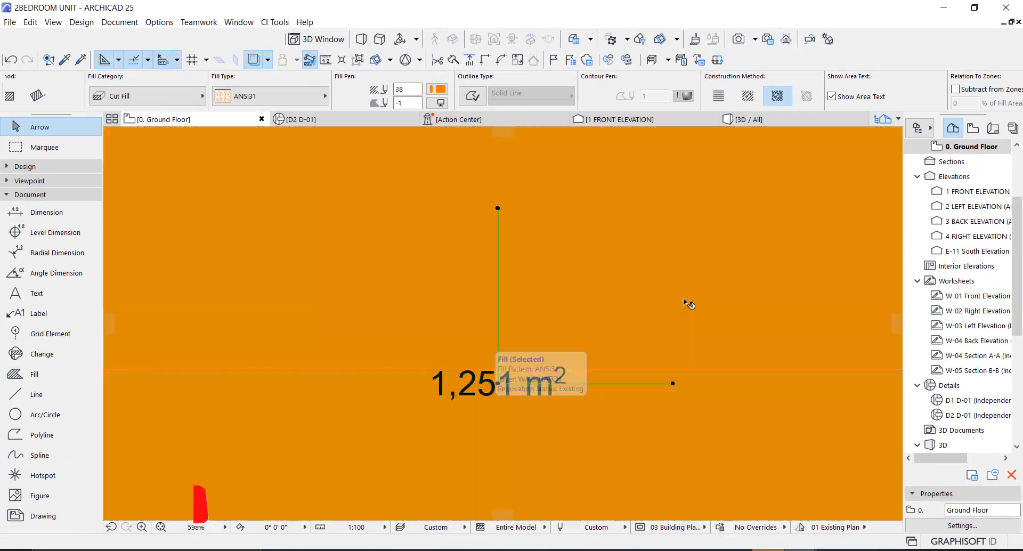
pyautogui.scroll(-3, 602, 358)
pyautogui.scroll(1, 646, 346)
pyautogui.scroll(-10, 654, 350)
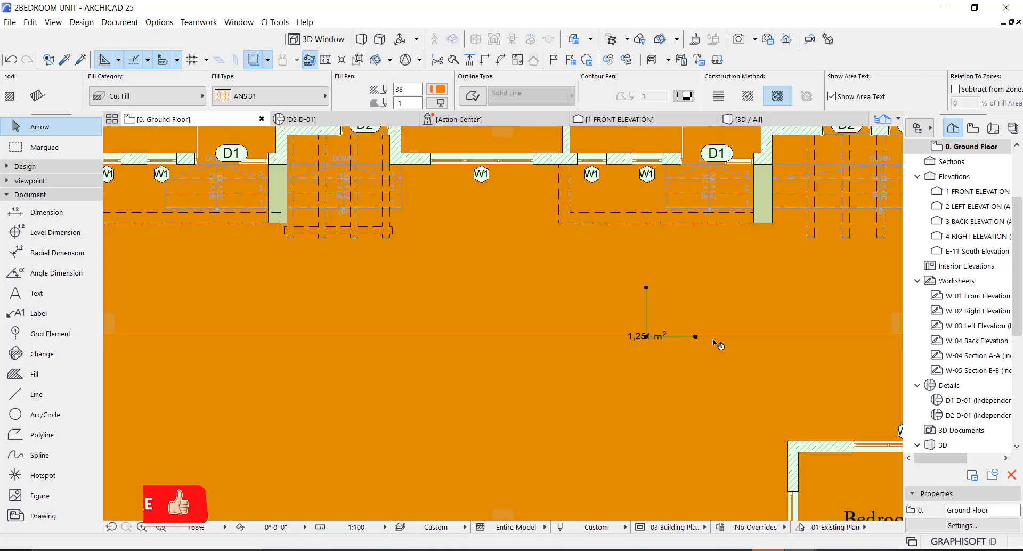
pyautogui.scroll(8, 343, 347)
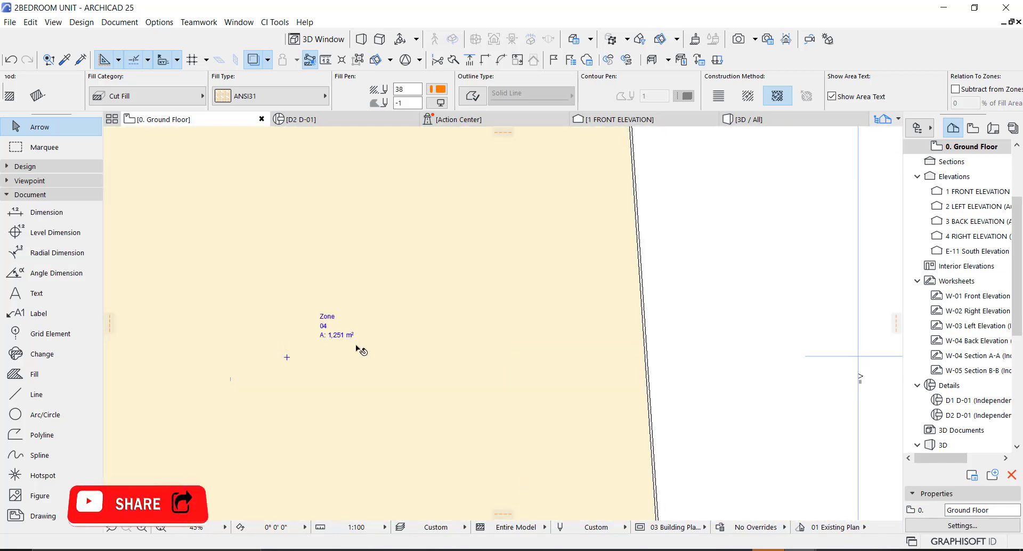
pyautogui.moveTo(441, 348)
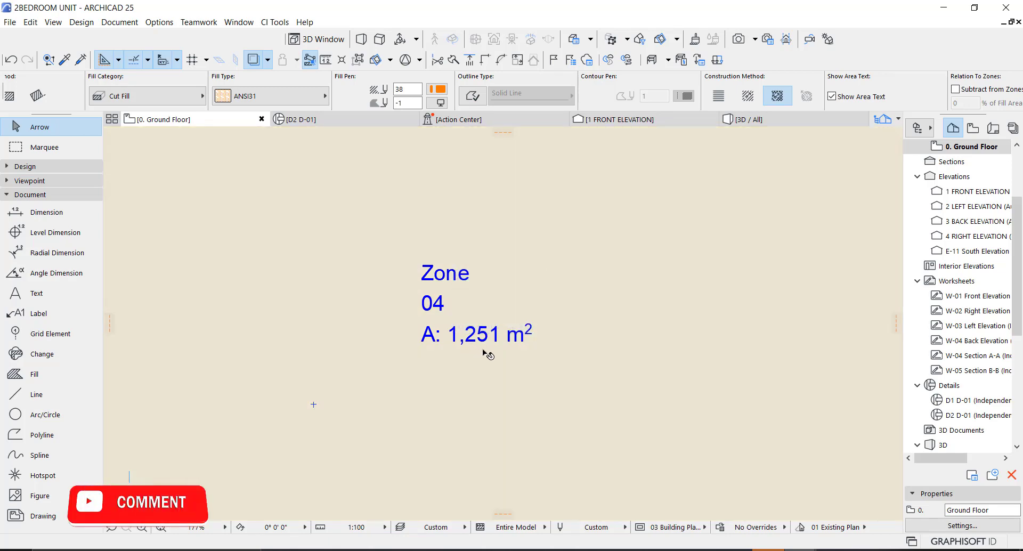
pyautogui.scroll(-6, 531, 332)
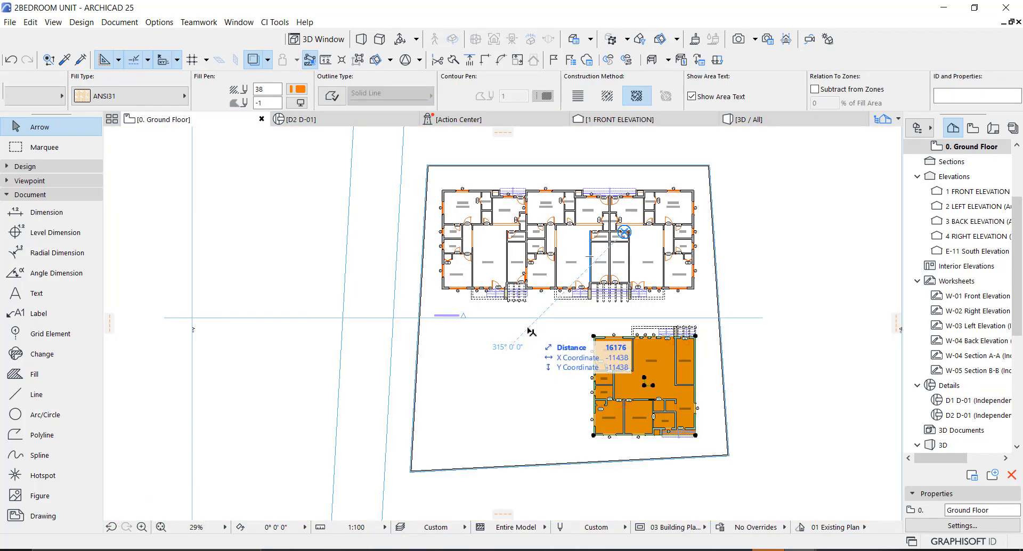